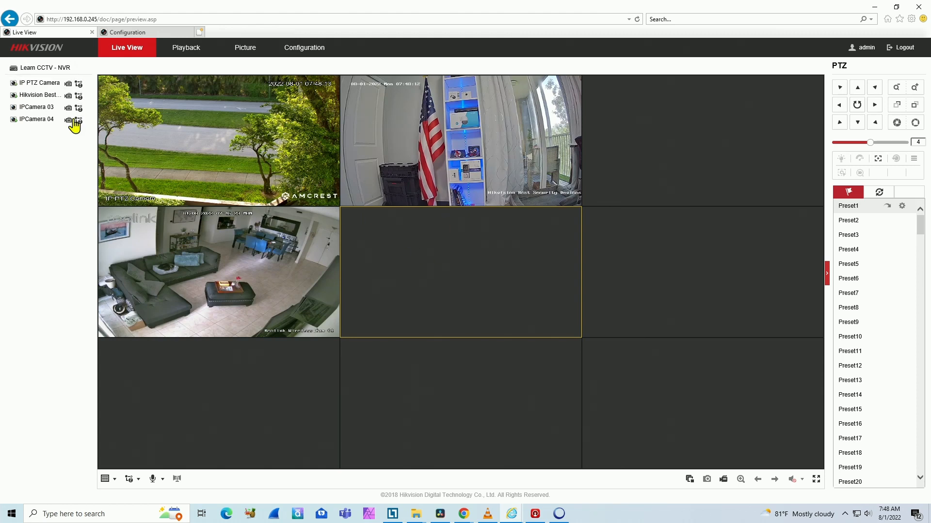
- Choose the sub stream for IP PTZ Camera and switch the live view to the 2×2 layout
mouse_move(80, 85)
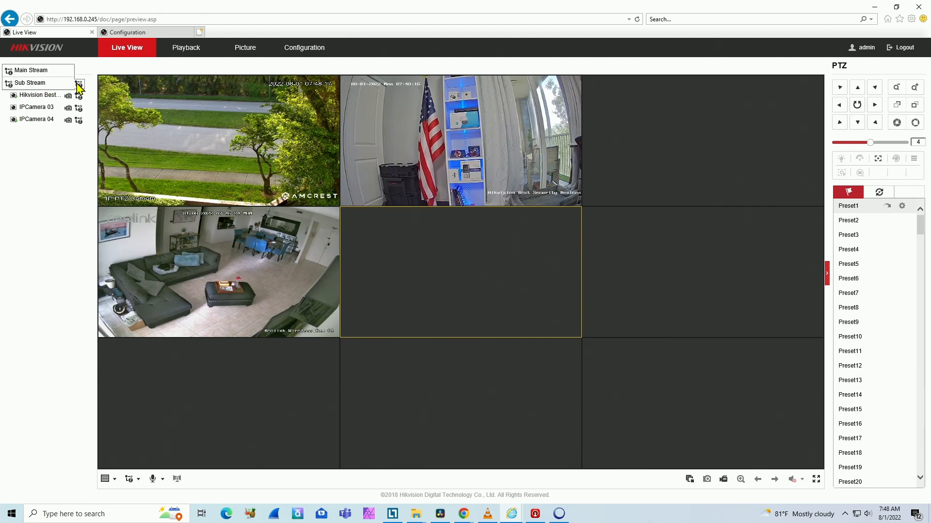
left_click(45, 83)
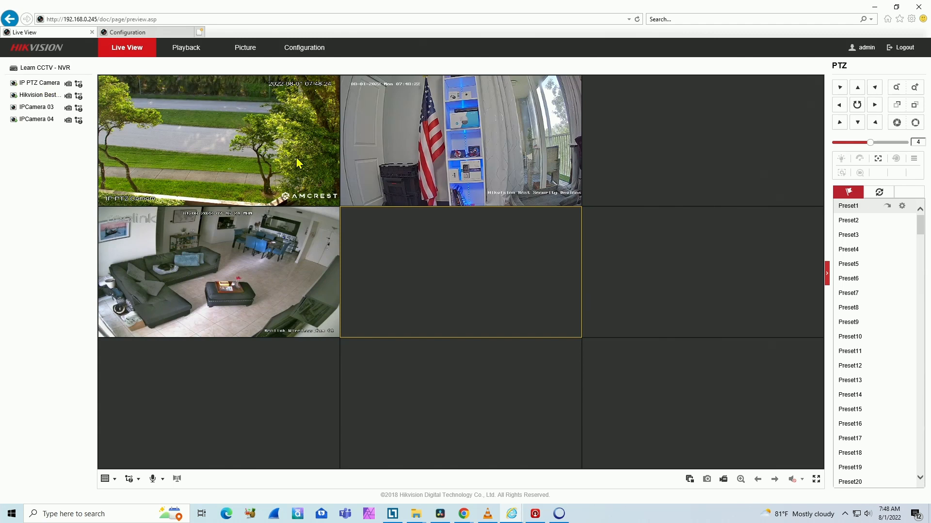
left_click(104, 479)
left_click(119, 494)
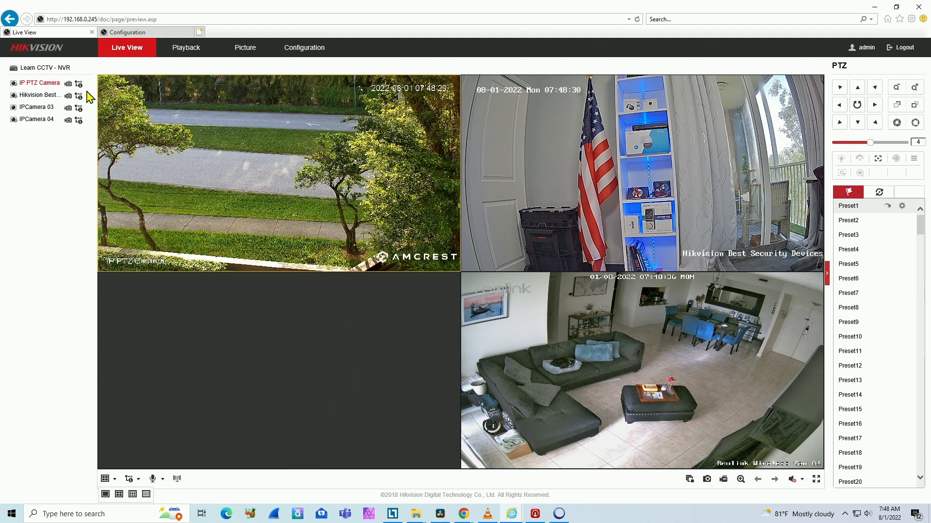
- Start the live view of IPCamera 03 in the empty tile of the 2×2 grid
mouse_move(80, 109)
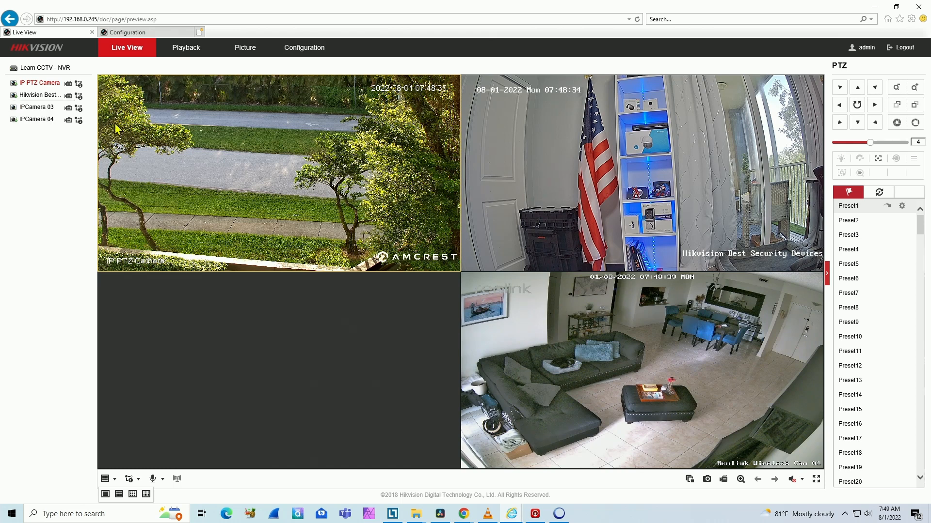
left_click(350, 327)
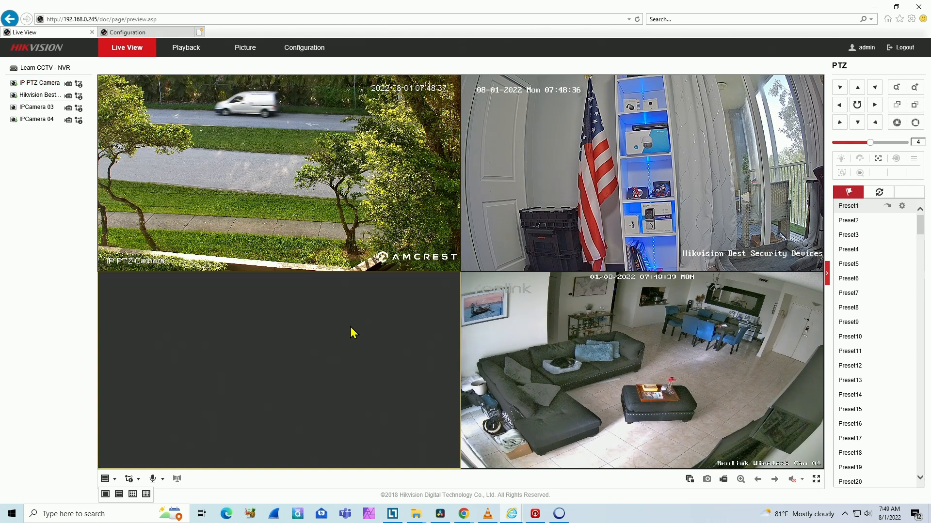
left_click(14, 108)
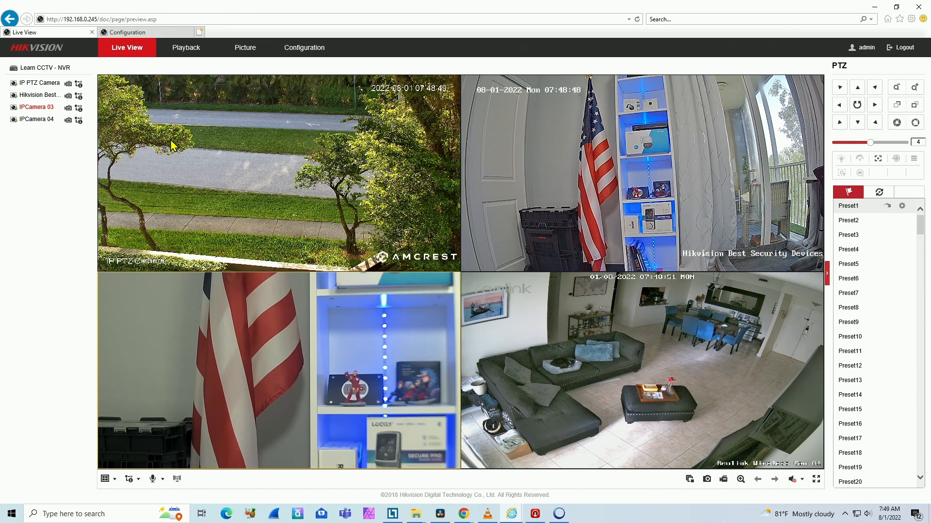
- Open the recorder's video configuration and examine the Sub Stream settings of IP PTZ Camera
left_click(291, 55)
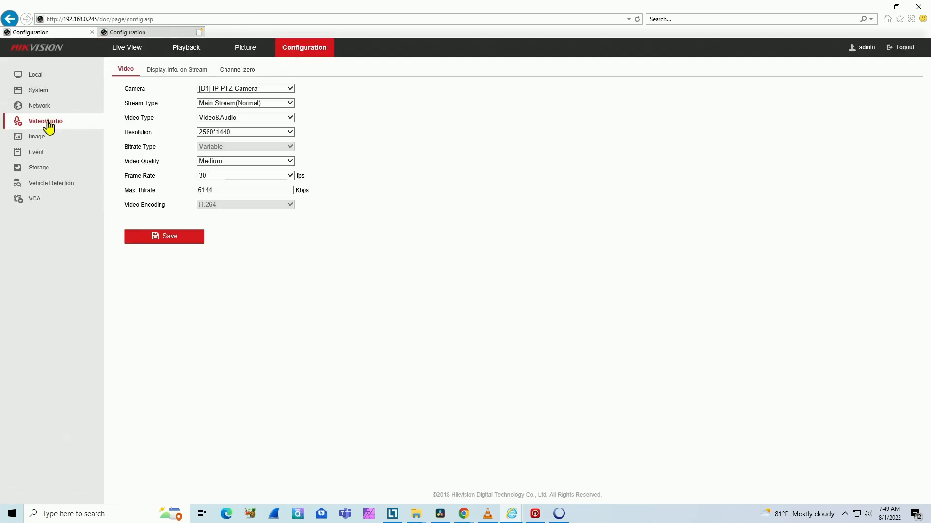
left_click(255, 108)
left_click(245, 112)
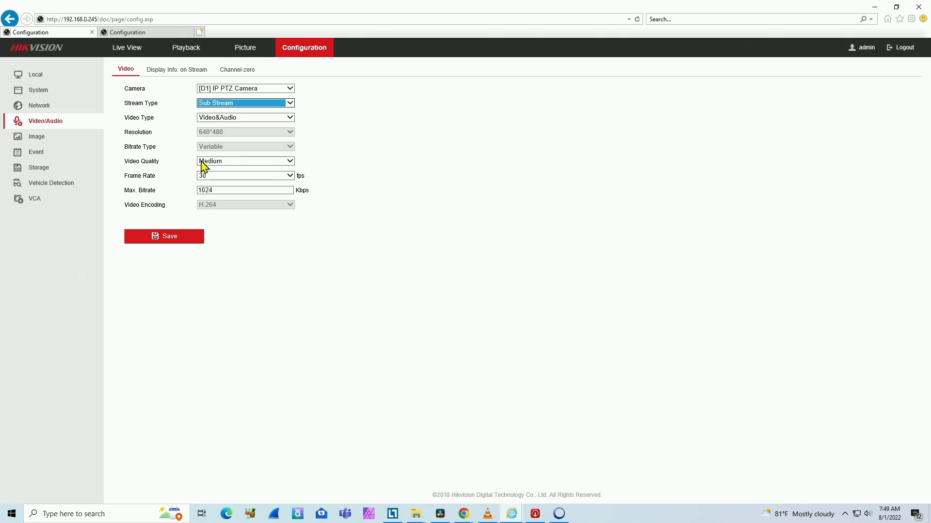
- Compare the Main Stream(Normal) and Sub Stream settings of camera D2, Hikvision Best Security Devices
left_click(278, 93)
left_click(251, 102)
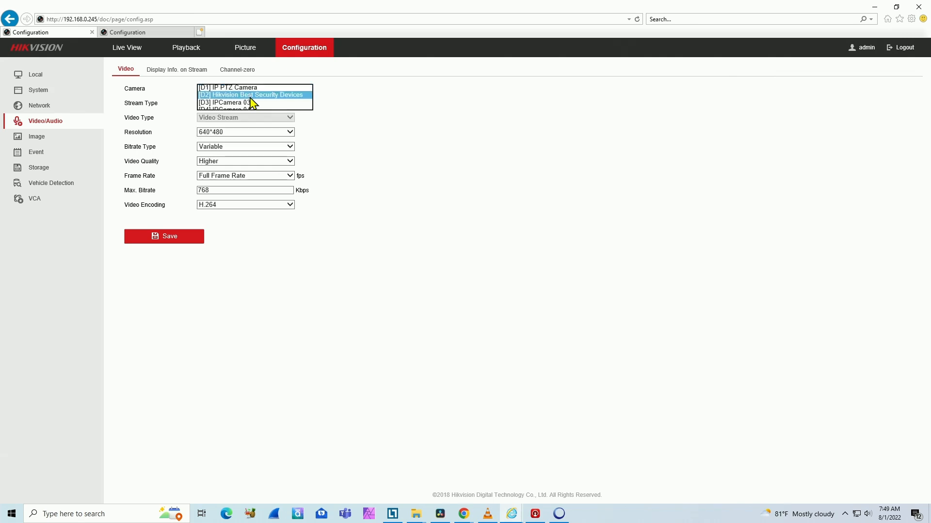
left_click(227, 104)
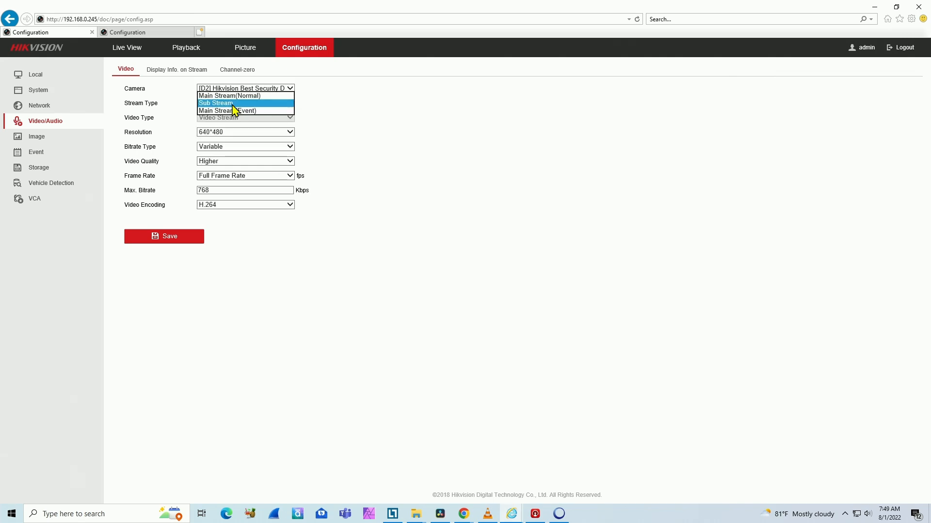
left_click(237, 96)
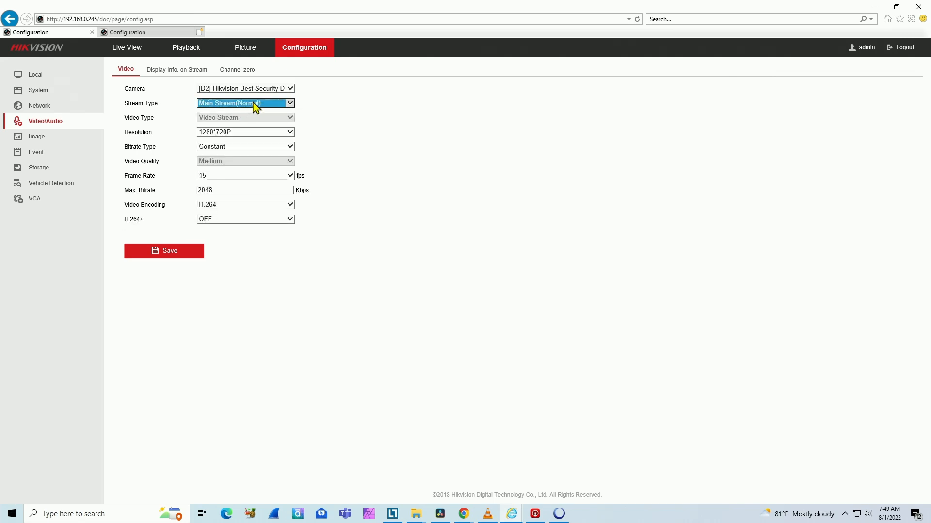
left_click(256, 105)
left_click(233, 113)
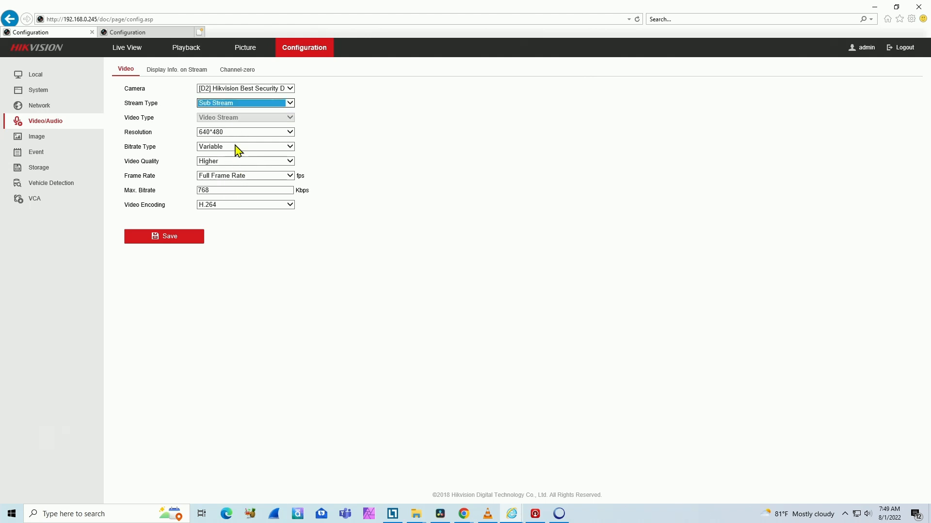
- Check IPCamera 03 for Sub Stream settings, dismiss the note, and display its Main Stream(Normal) settings
left_click(286, 89)
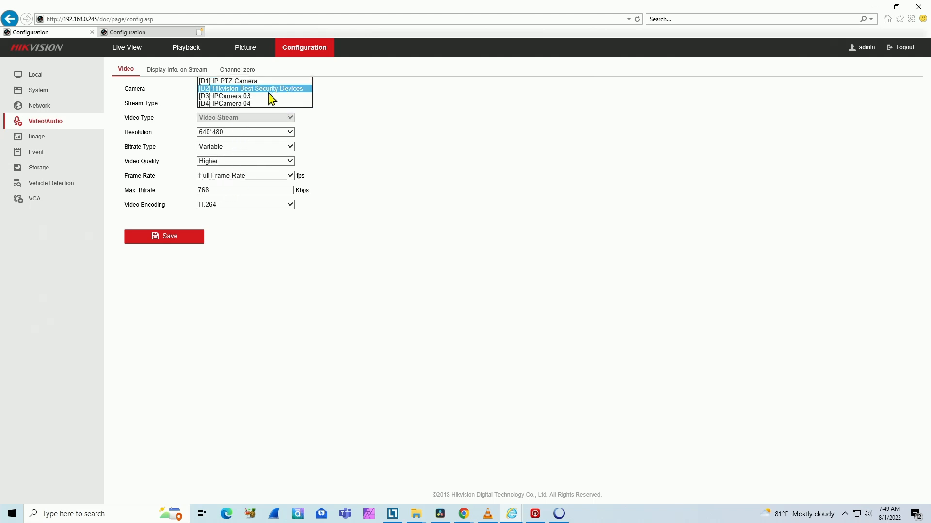
left_click(256, 100)
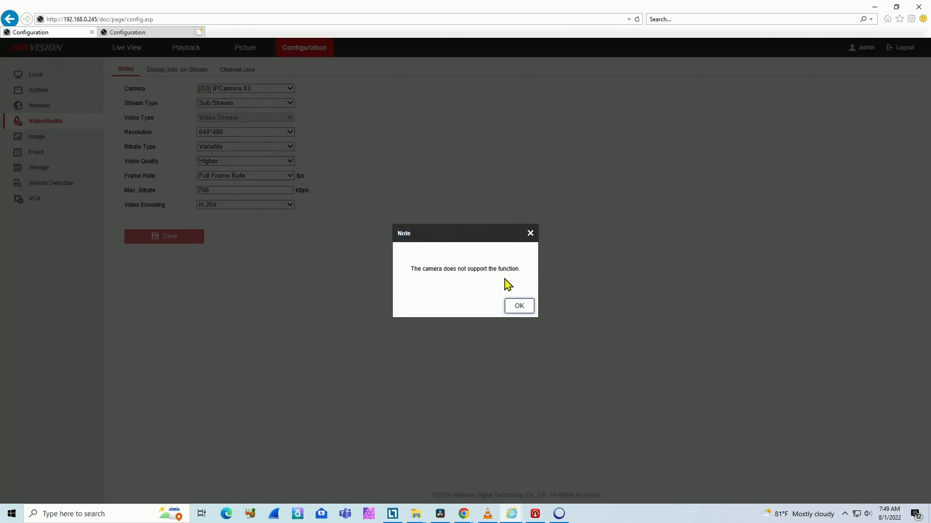
left_click(514, 307)
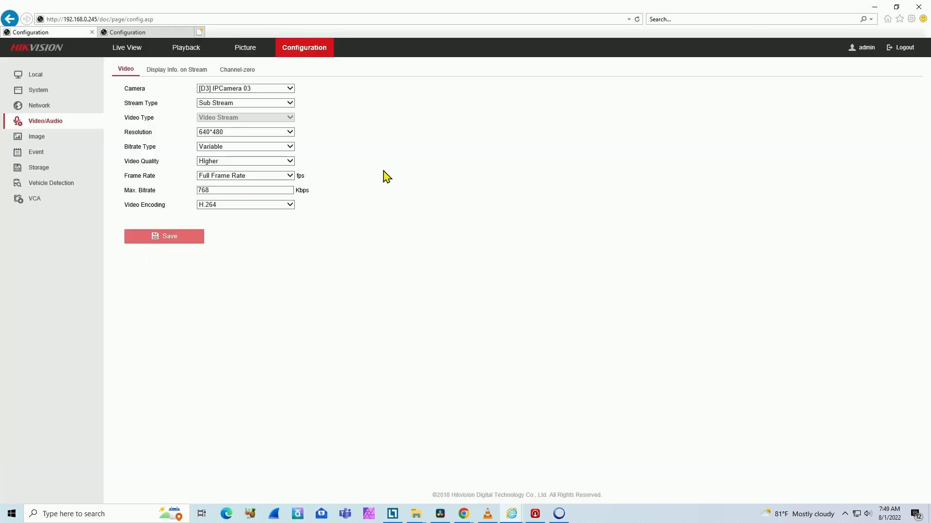
left_click(265, 108)
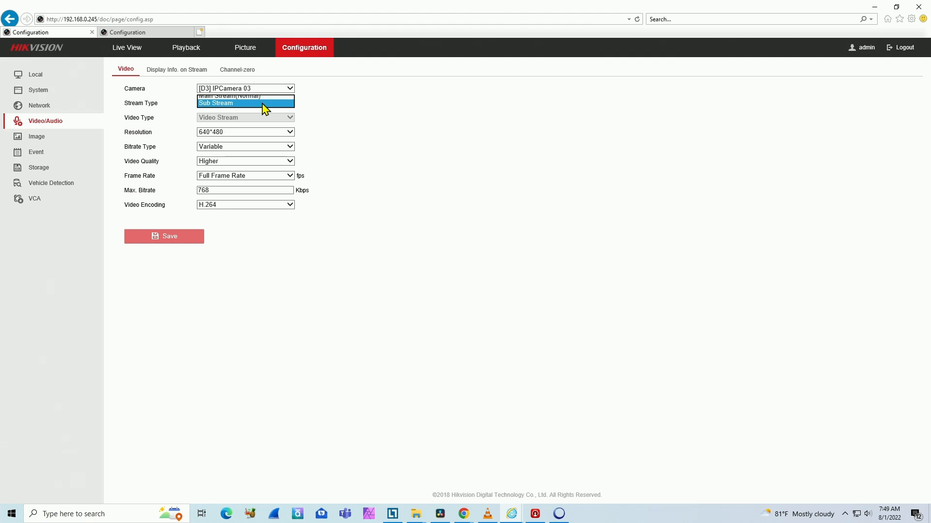
left_click(242, 105)
- Select camera D4, IPCamera 04, and examine its Sub Stream video settings
left_click(255, 90)
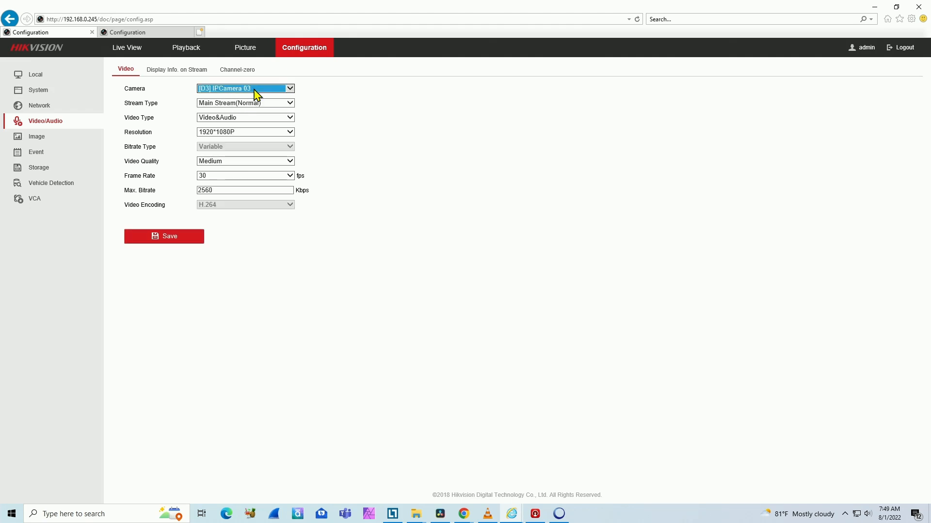
left_click(244, 102)
left_click(256, 104)
left_click(241, 110)
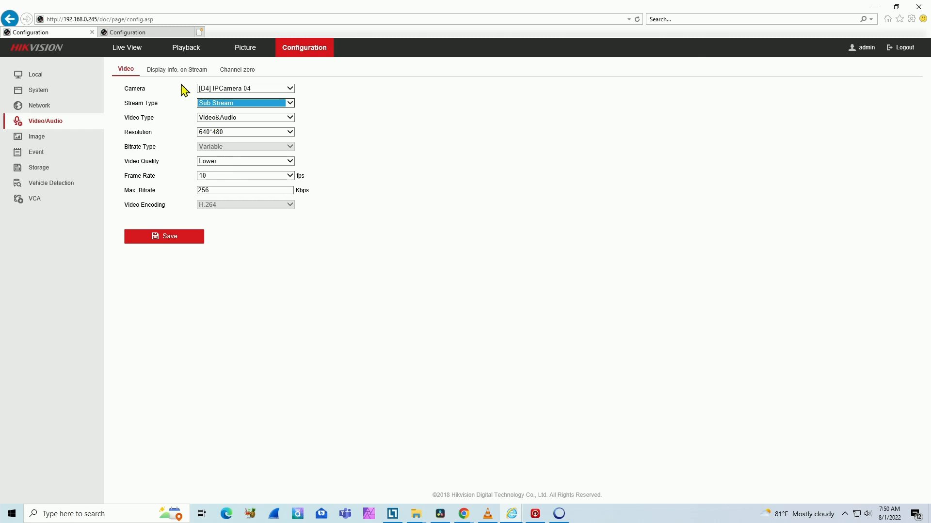
- Return to the live view and start all four cameras in order, one in each tile of the 2×2 grid
left_click(130, 53)
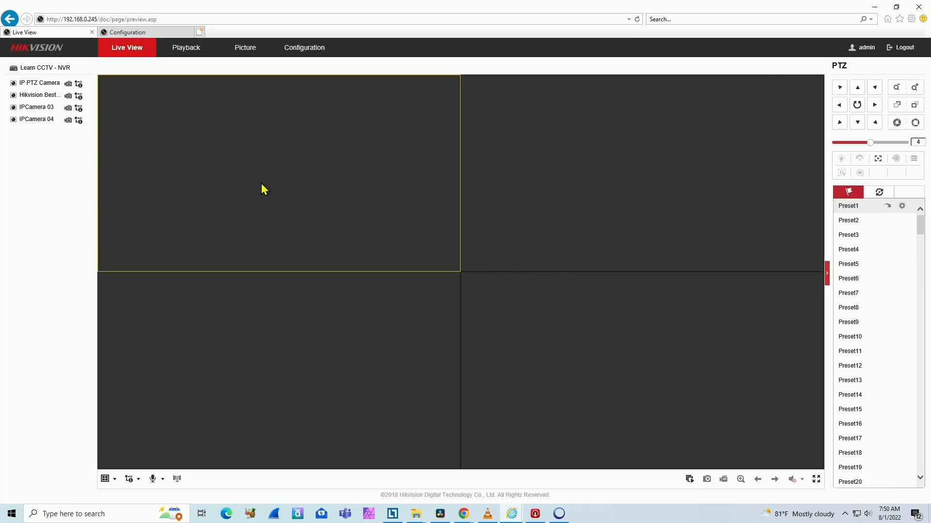
left_click(13, 84)
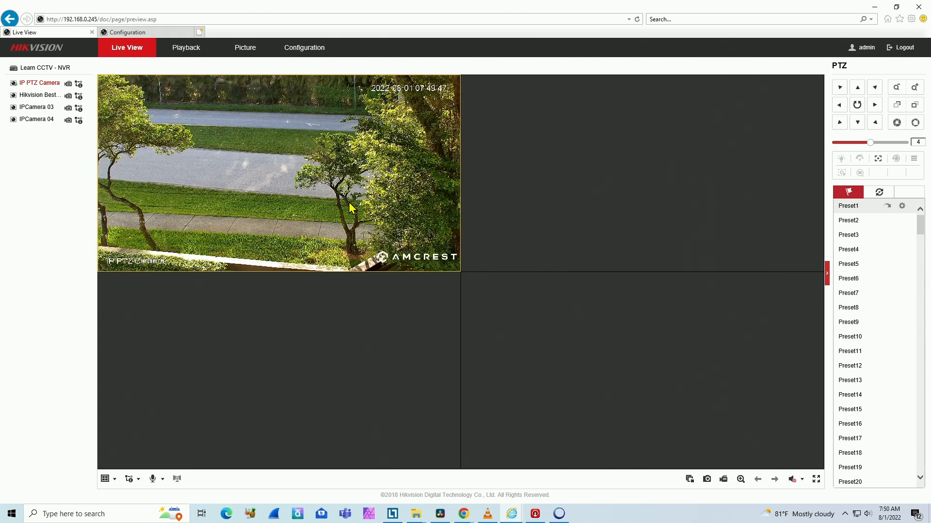
left_click(527, 167)
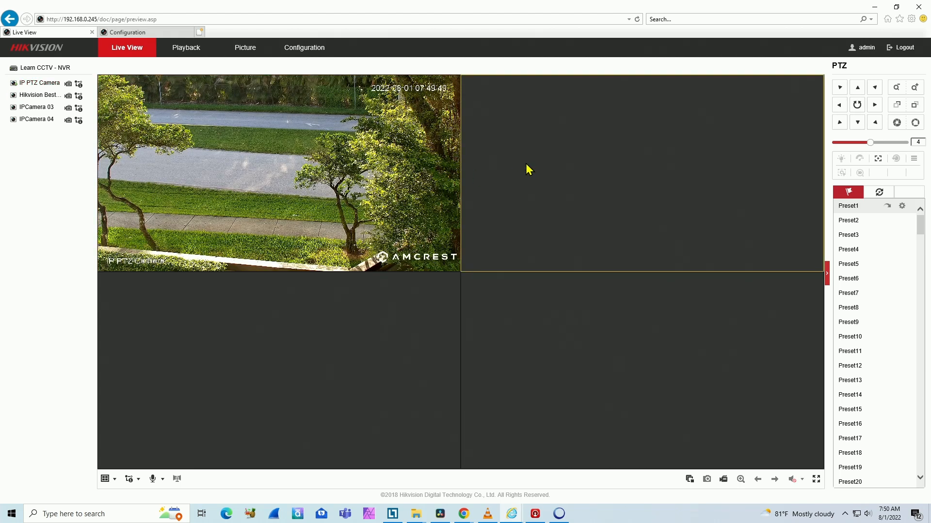
left_click(13, 96)
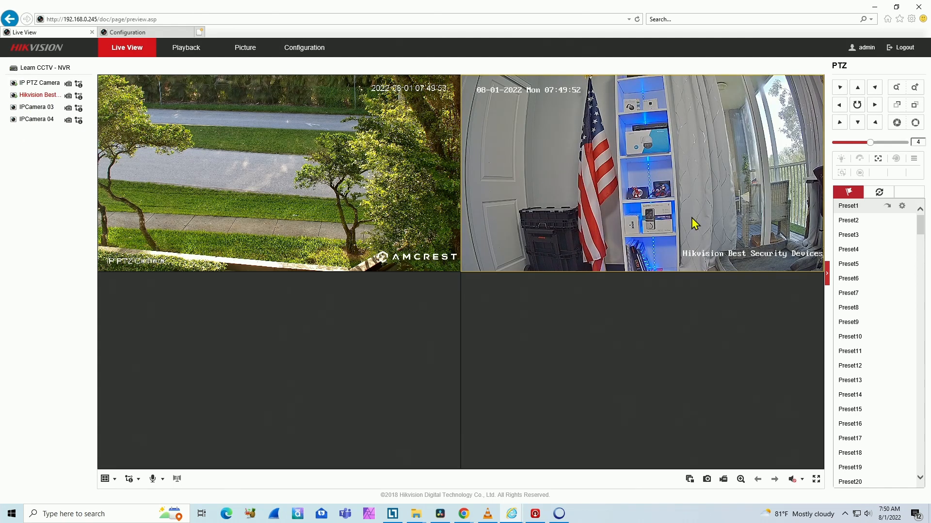
left_click(328, 317)
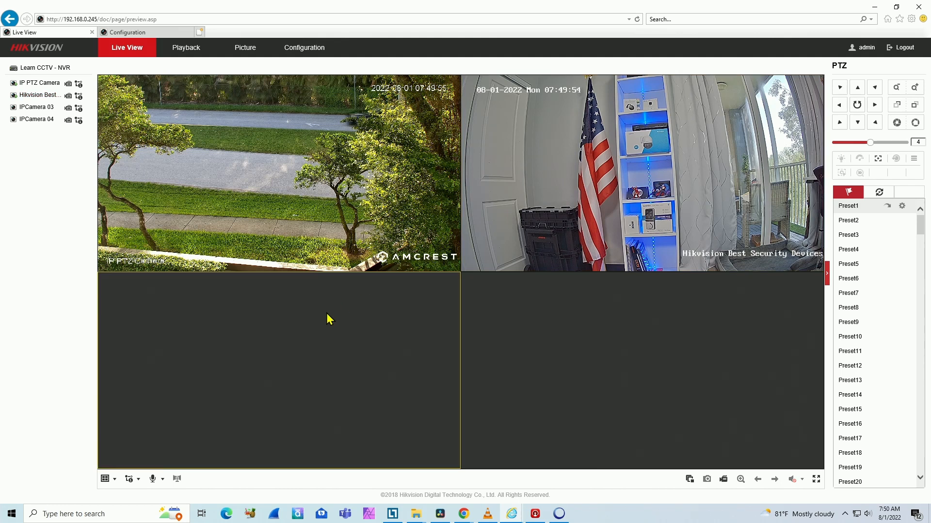
left_click(13, 120)
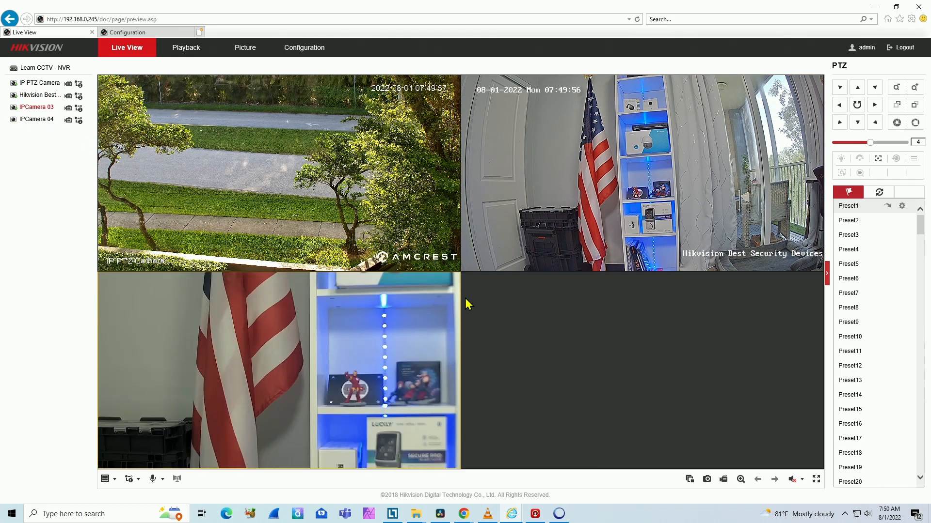
left_click(520, 329)
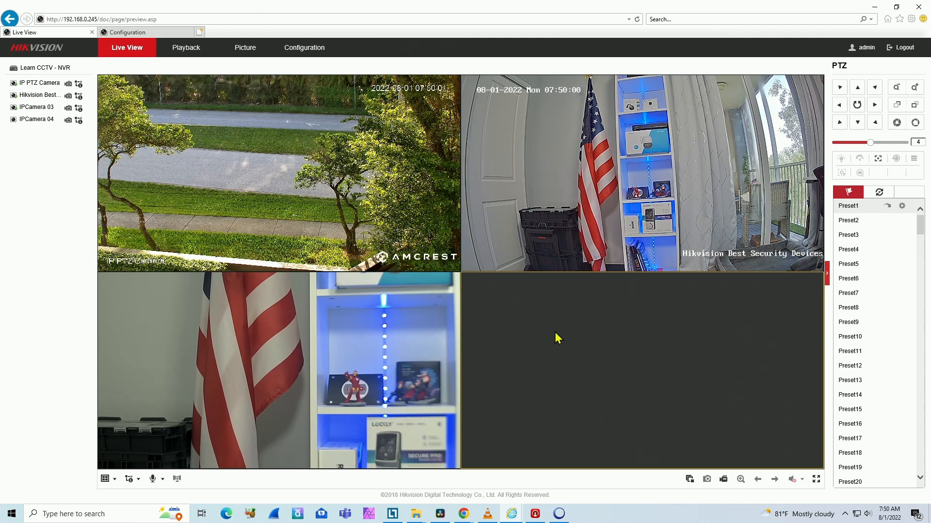
left_click(13, 121)
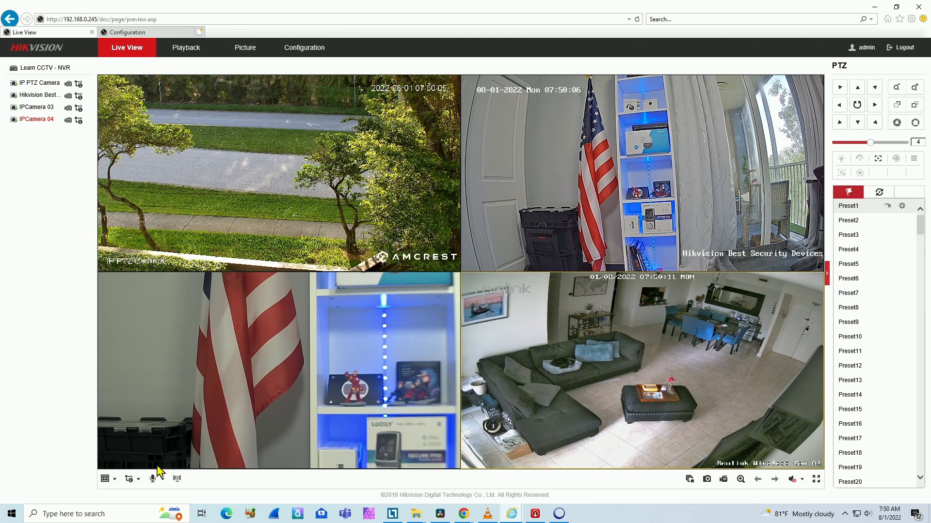
- Reapply the 2×2 live view layout and switch from it to the 3×3 layout
left_click(105, 479)
left_click(119, 495)
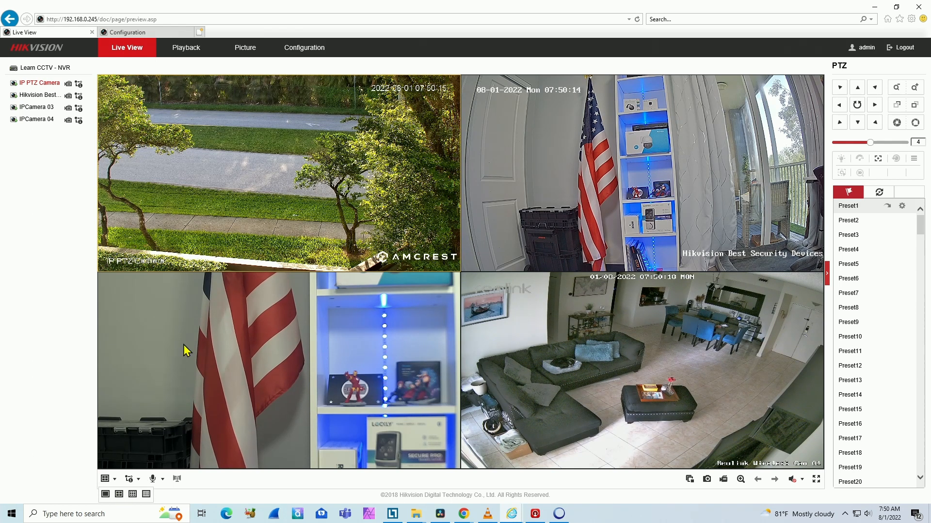
left_click(133, 494)
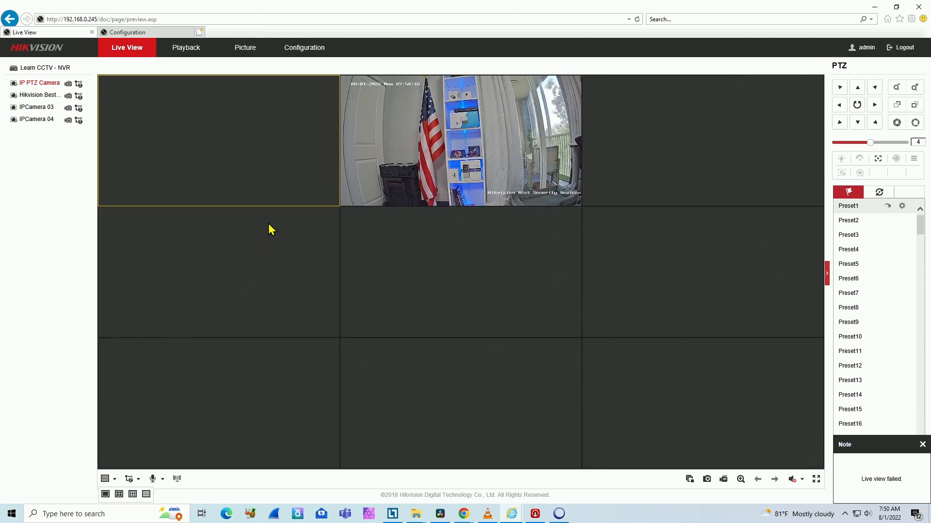
- Choose the main stream for IPCamera 03 and start its live view in the empty third tile of the first row
left_click(617, 133)
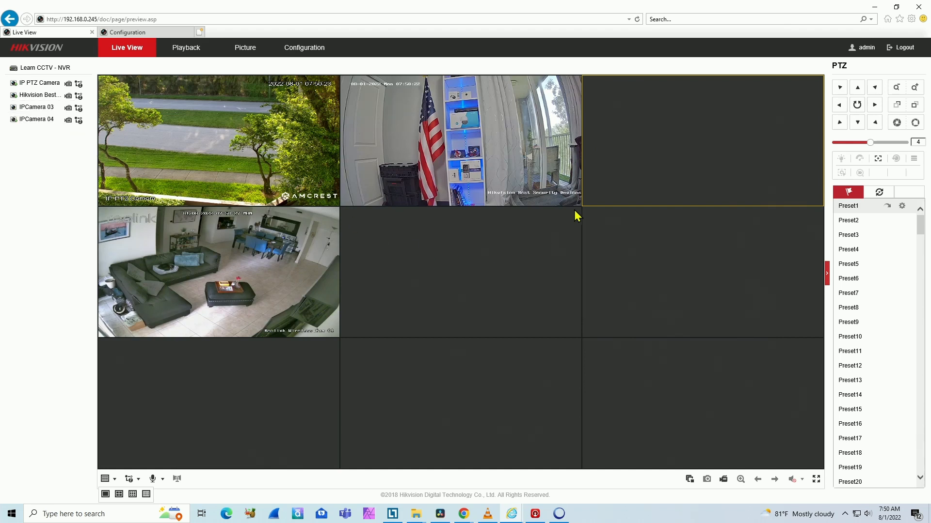
left_click(79, 108)
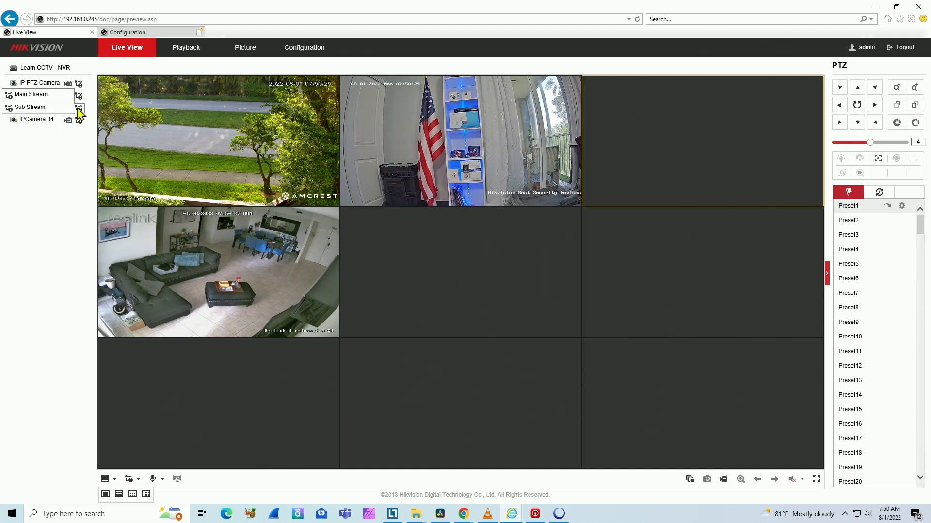
left_click(39, 96)
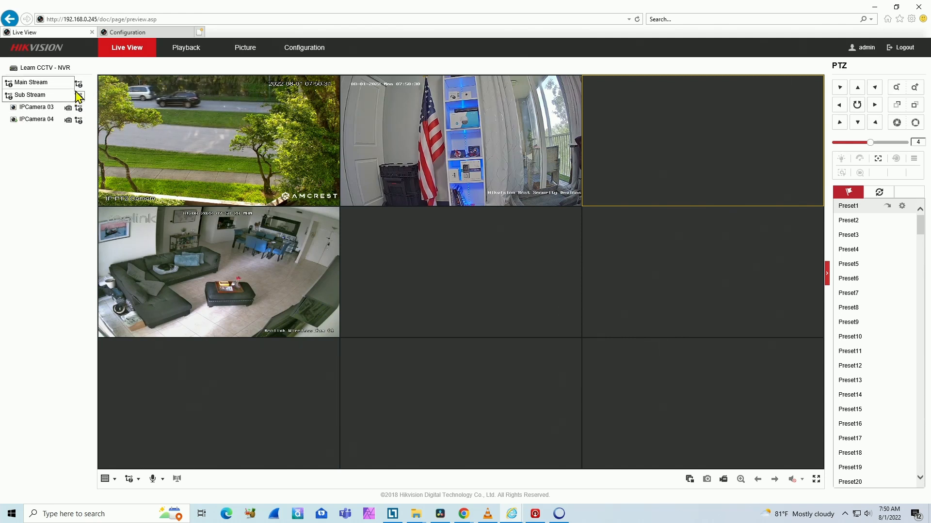
mouse_move(82, 82)
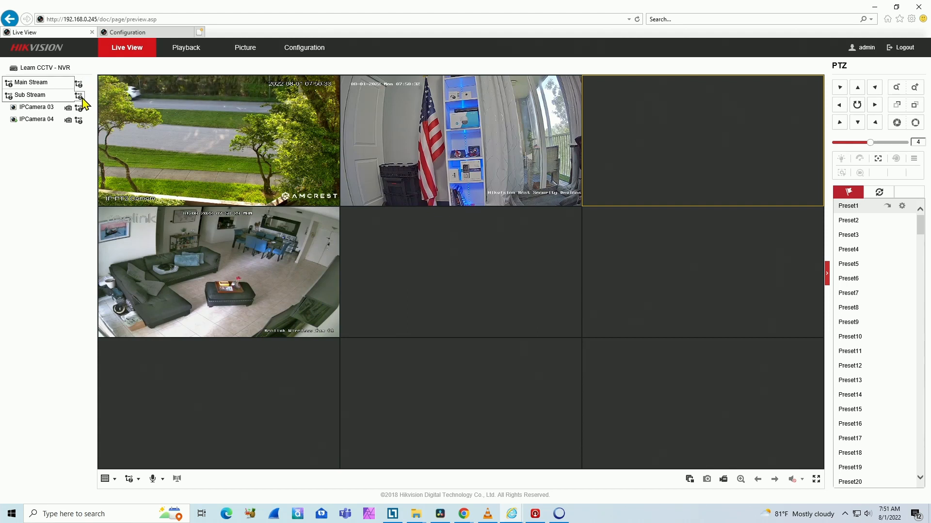
mouse_move(80, 111)
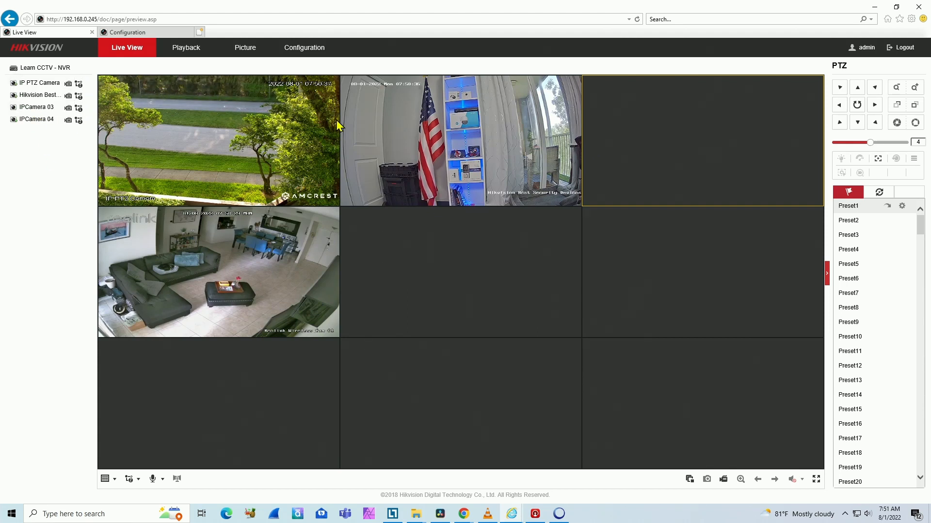
left_click(15, 108)
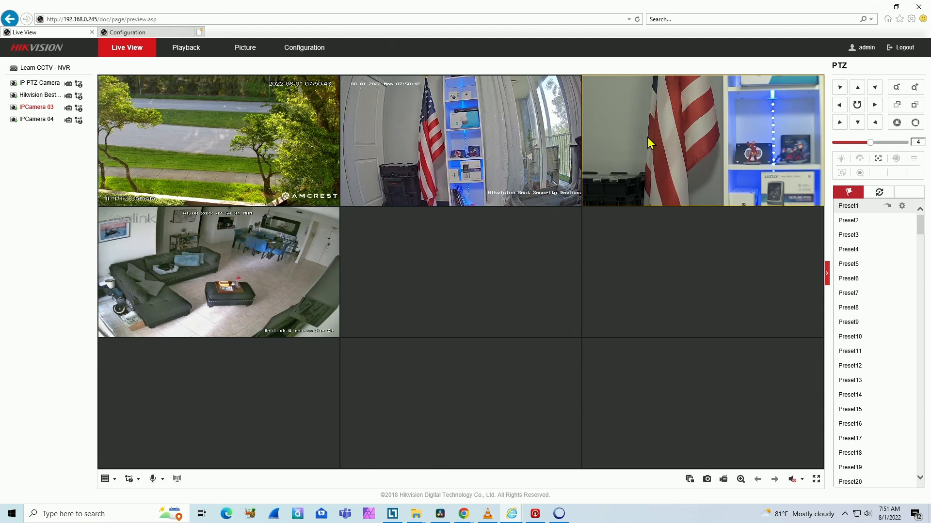
- View IPCamera 03 in full screen and return to the 3×3 grid
double_click(647, 137)
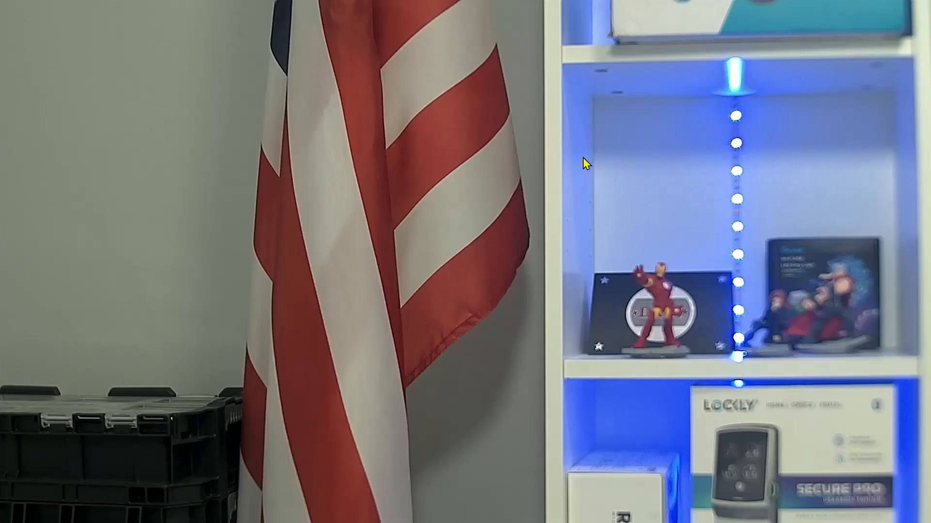
double_click(573, 161)
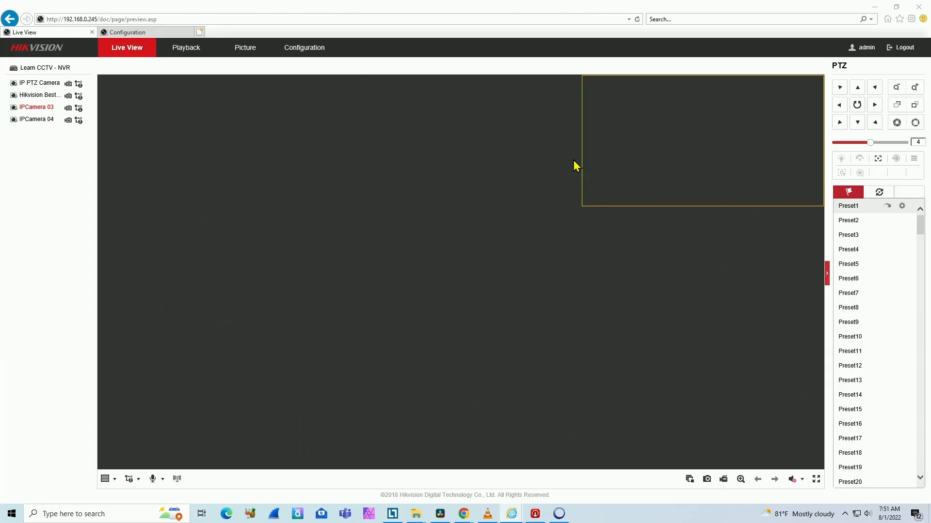